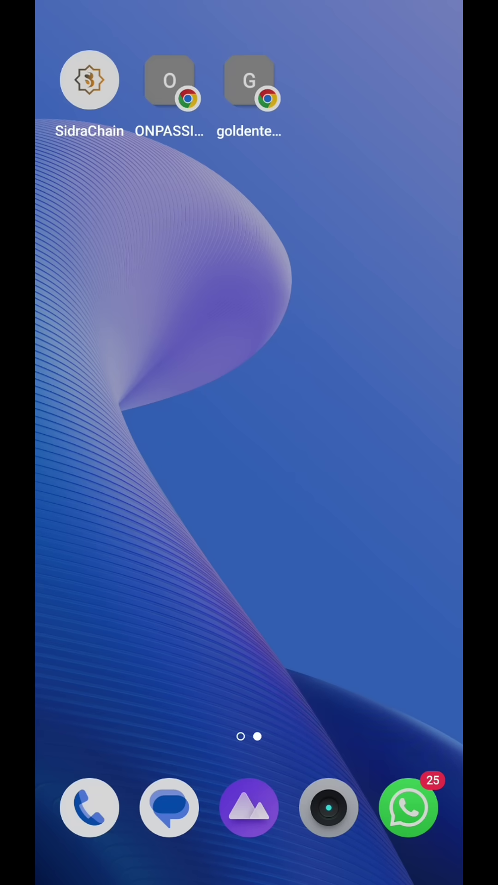
Launch the Google app from the first home-screen page
left_click_drag(138, 414, 415, 416)
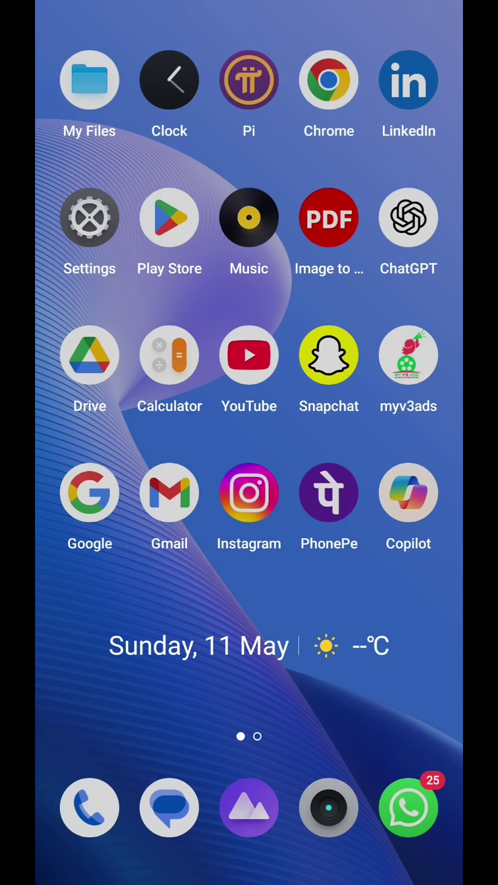
left_click(89, 488)
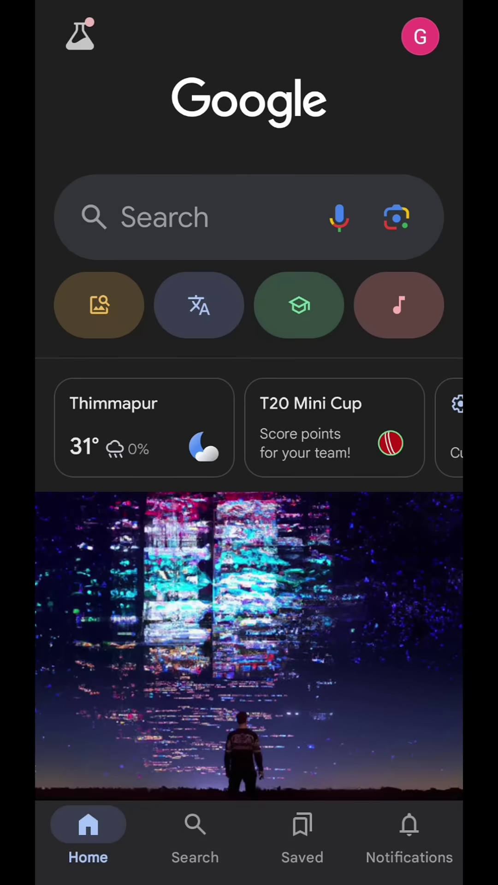
Search Google for "hackerrank"
left_click(250, 221)
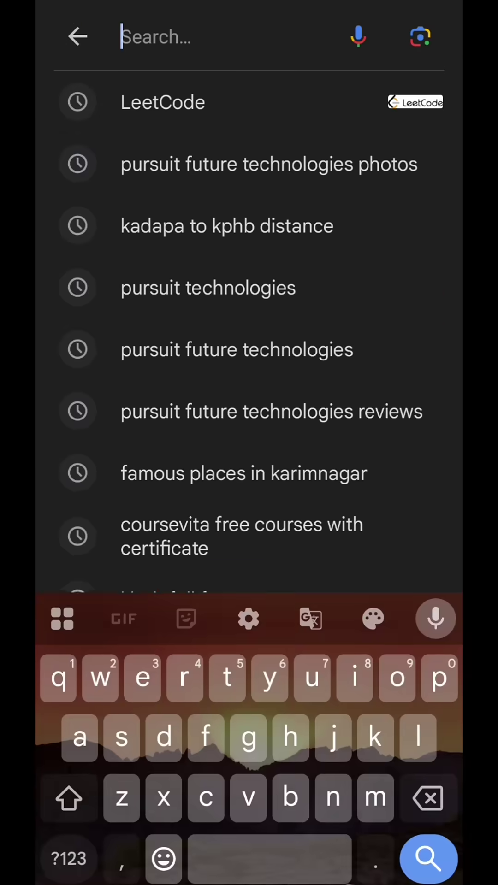
type("h")
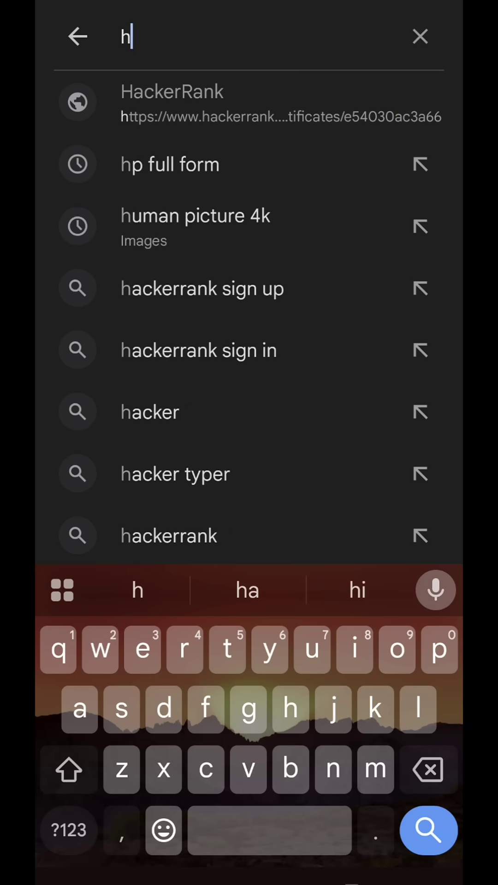
type("ack")
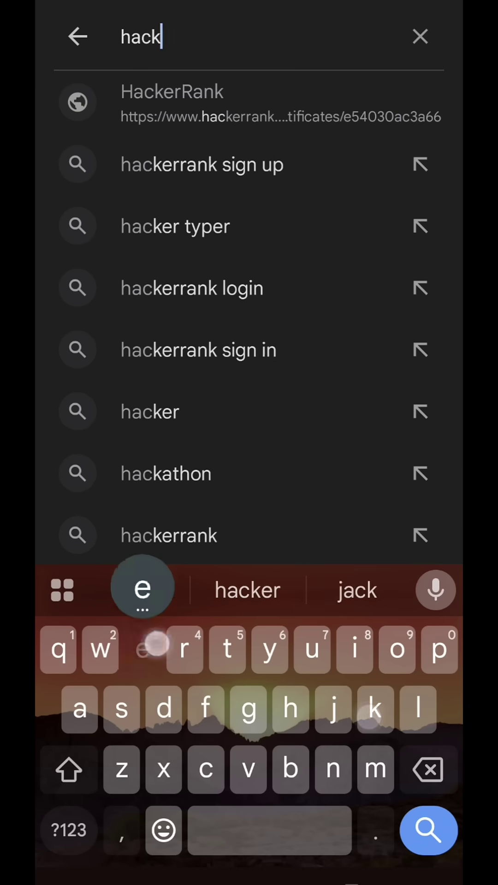
type("er")
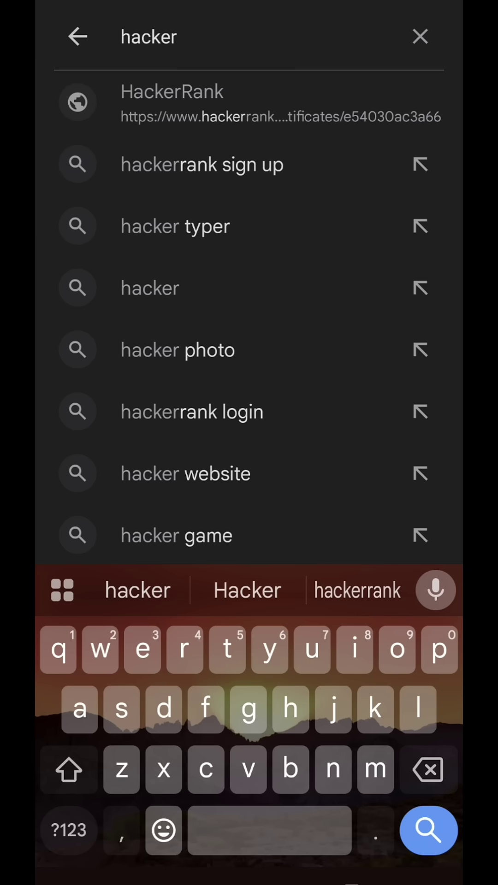
type("rank")
key("Return")
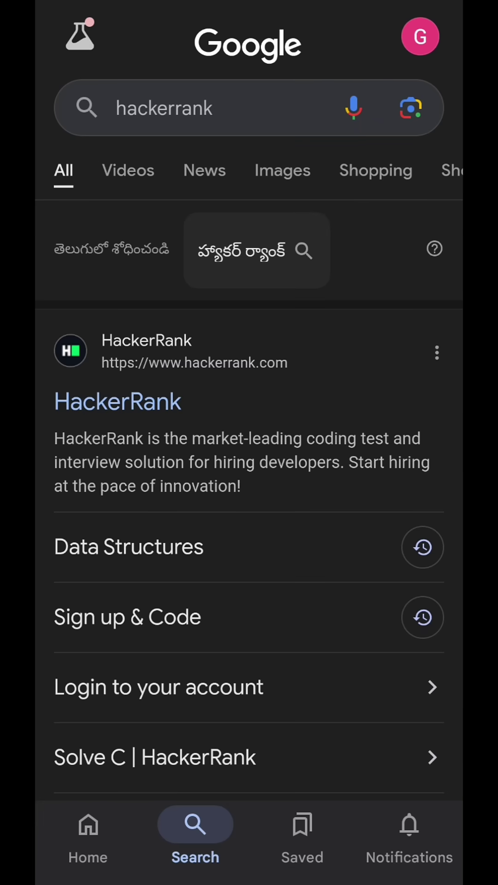
scroll(279, 621, "down", 2)
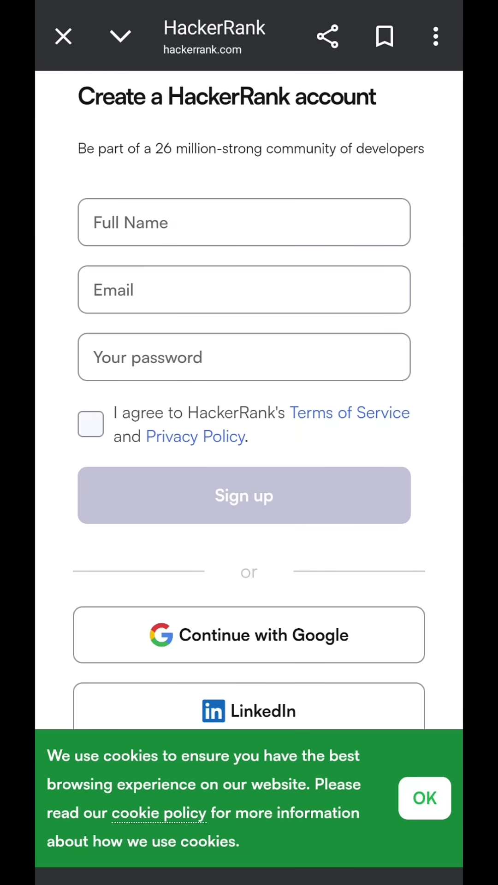
scroll(345, 336, "down", 1)
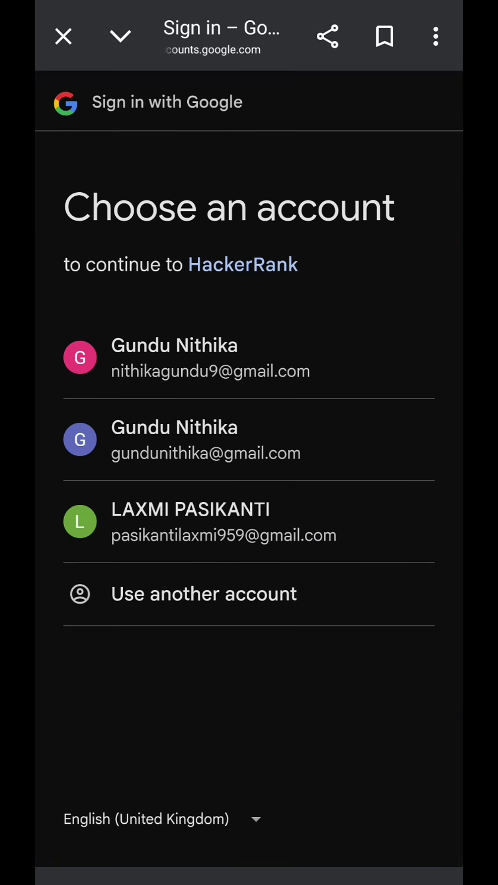
Sign up for HackerRank with the second Google account
left_click(249, 443)
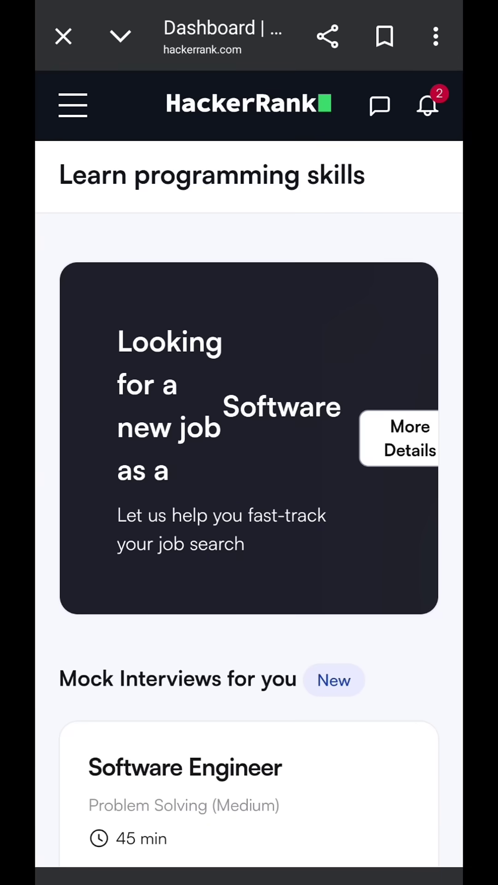
scroll(312, 401, "down", 10)
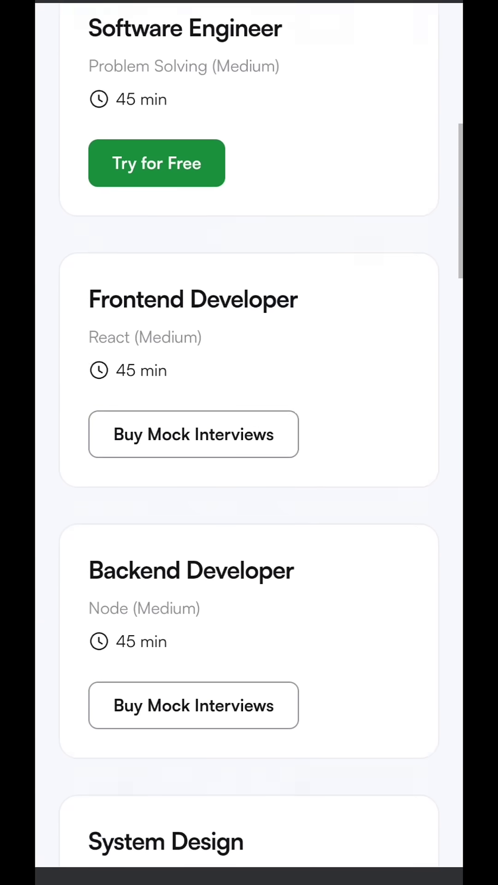
scroll(351, 351, "down", 10)
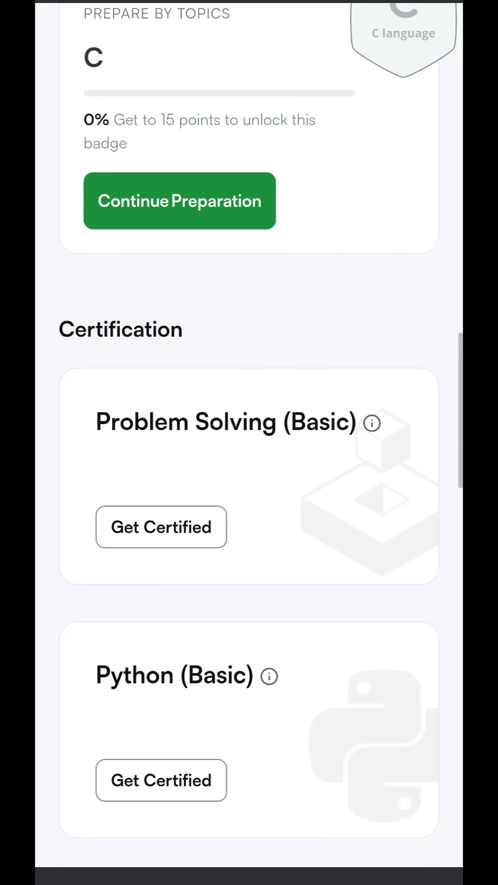
scroll(248, 443, "down", 4)
scroll(249, 442, "down", 10)
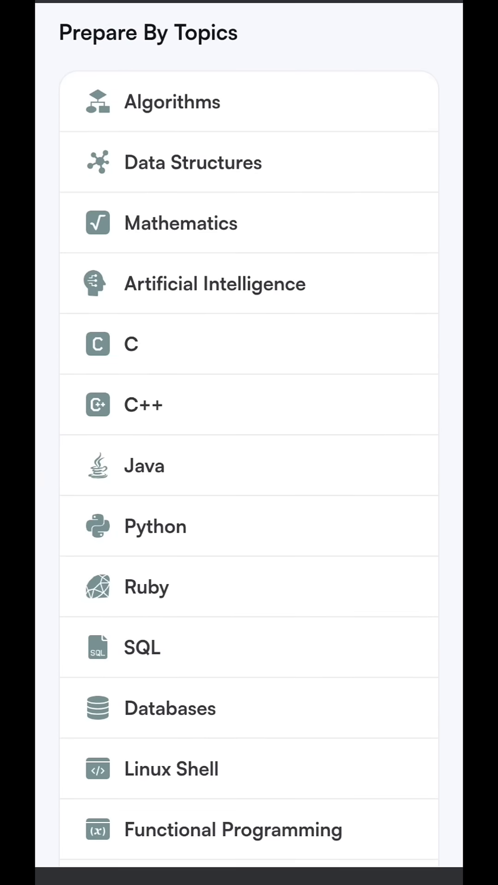
scroll(334, 442, "down", 3)
scroll(390, 300, "down", 1)
scroll(368, 330, "up", 2)
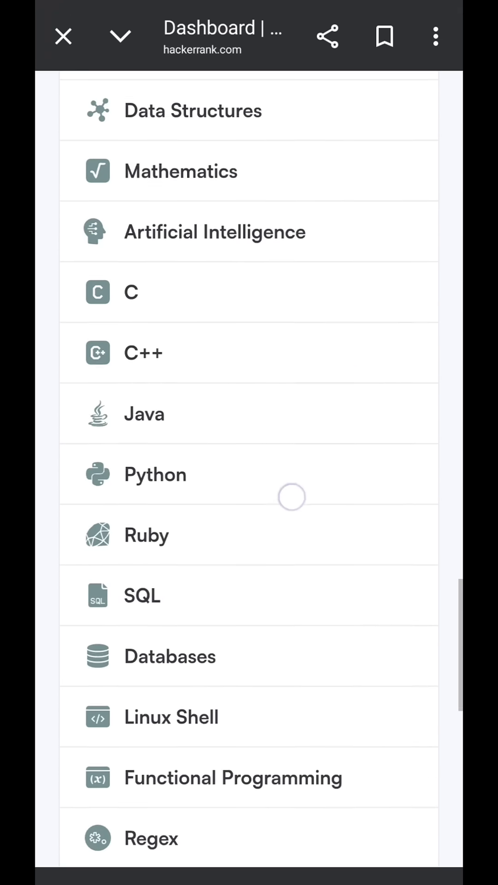
scroll(292, 497, "up", 2)
scroll(259, 579, "up", 2)
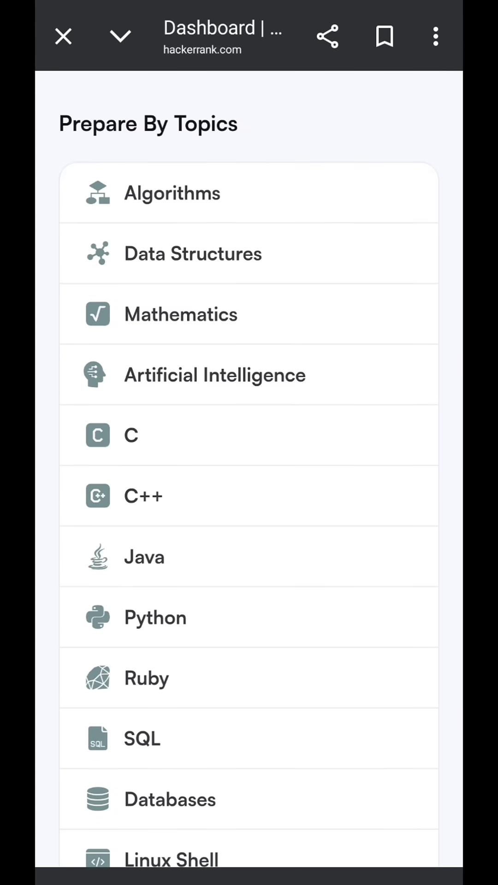
Open the "Hello World!" in C challenge from the C topic list
left_click(279, 431)
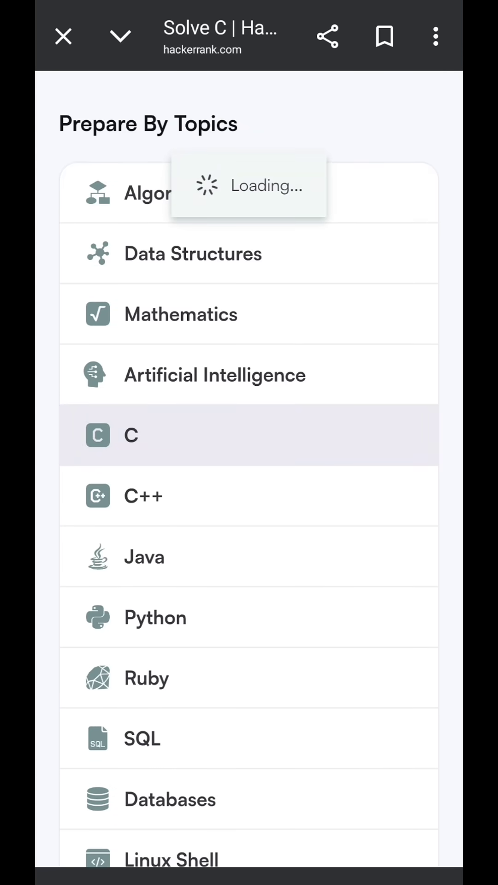
scroll(346, 395, "down", 10)
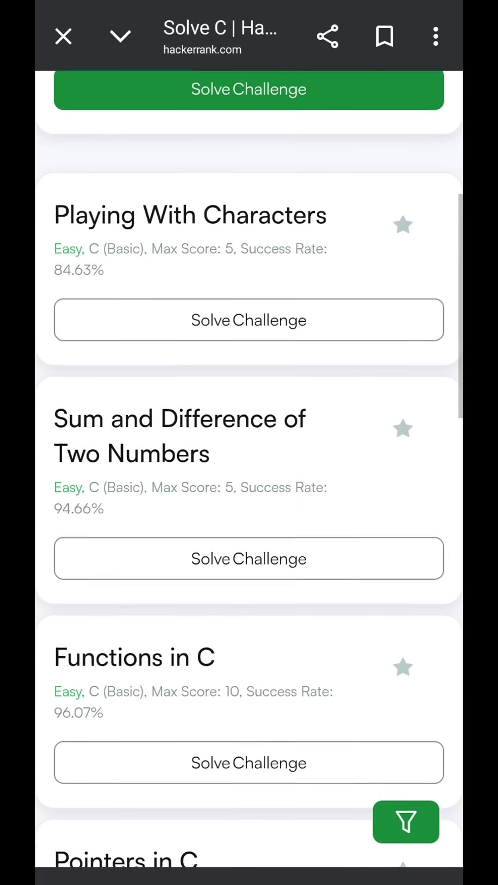
scroll(332, 411, "down", 8)
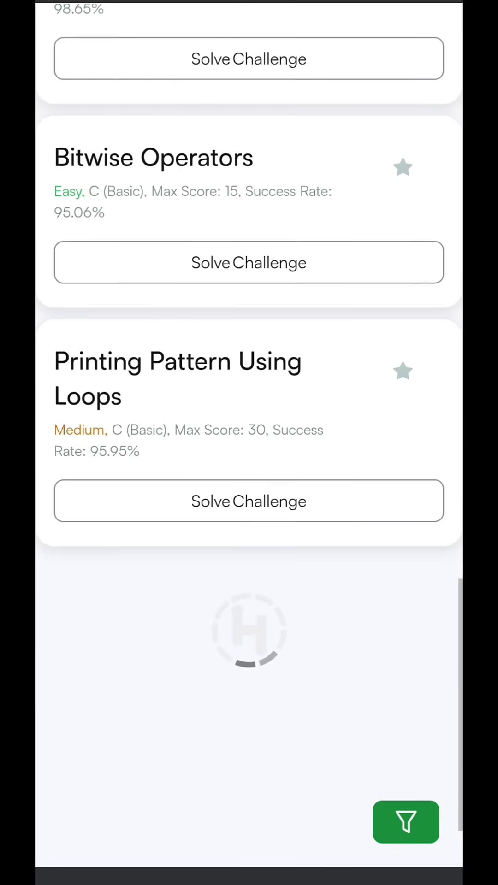
scroll(324, 428, "up", 5)
scroll(325, 428, "up", 10)
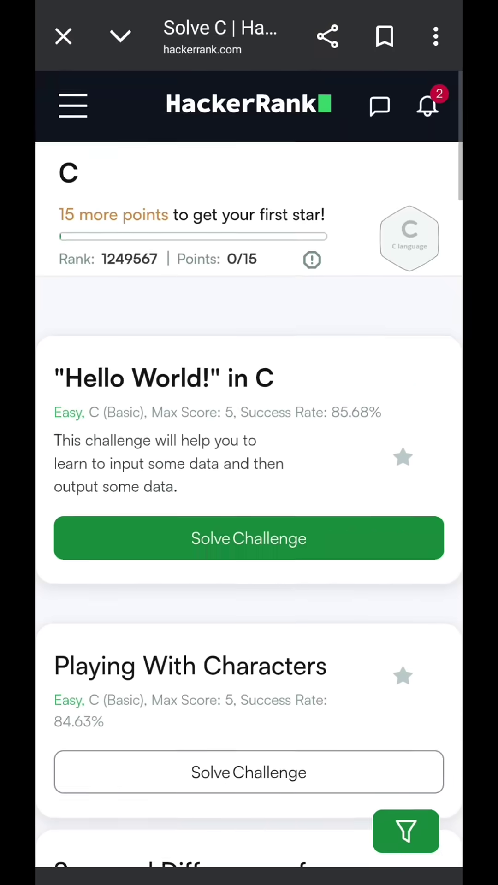
scroll(325, 429, "down", 2)
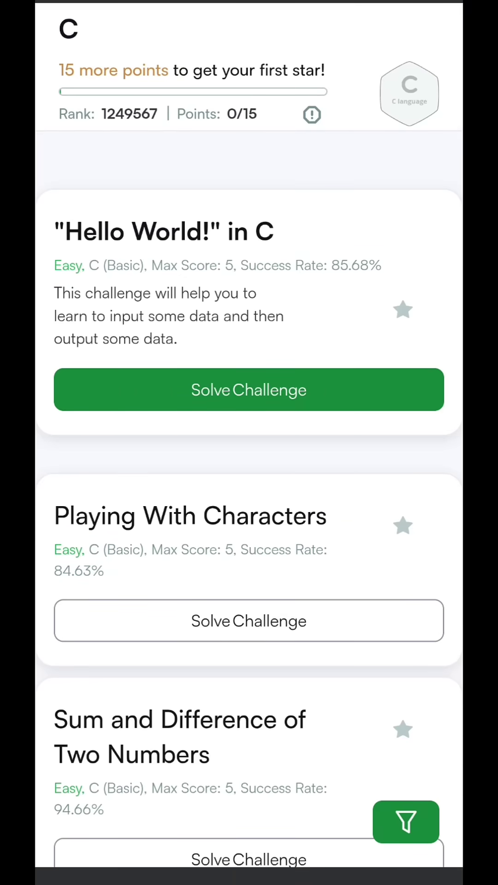
left_click(352, 380)
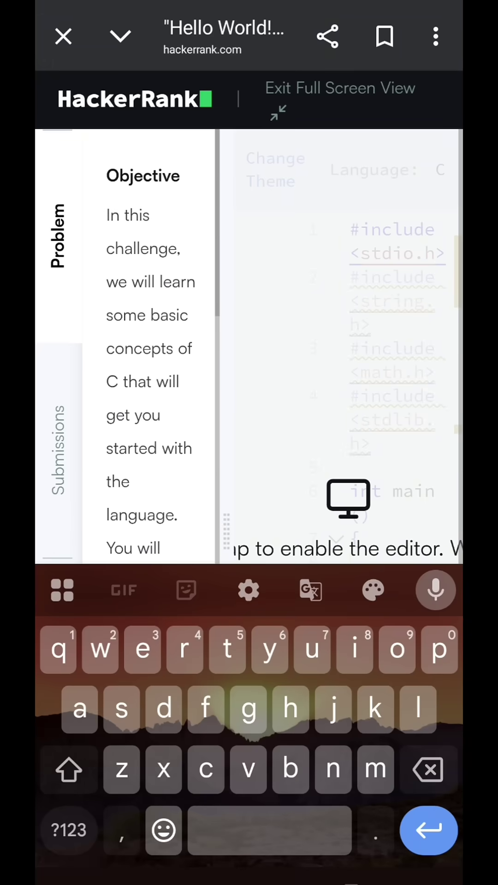
left_click(302, 86)
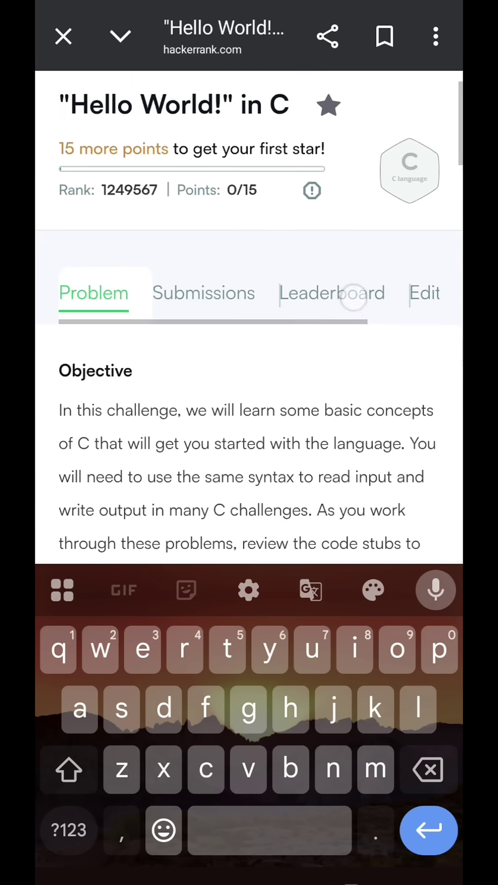
scroll(332, 353, "down", 5)
scroll(357, 262, "down", 3)
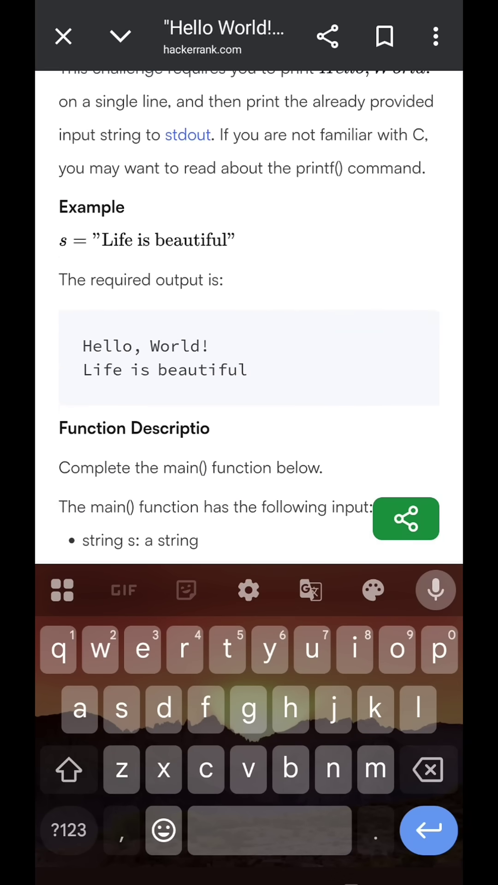
scroll(248, 317, "down", 10)
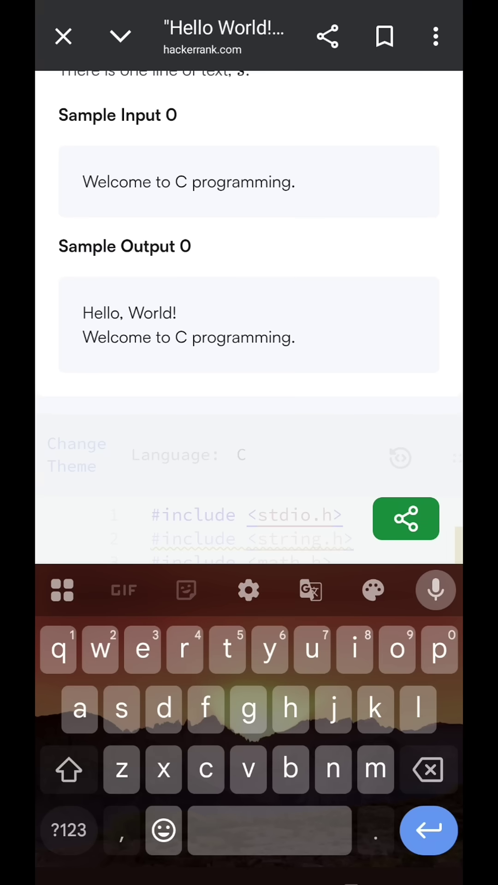
scroll(249, 311, "down", 3)
scroll(248, 312, "down", 4)
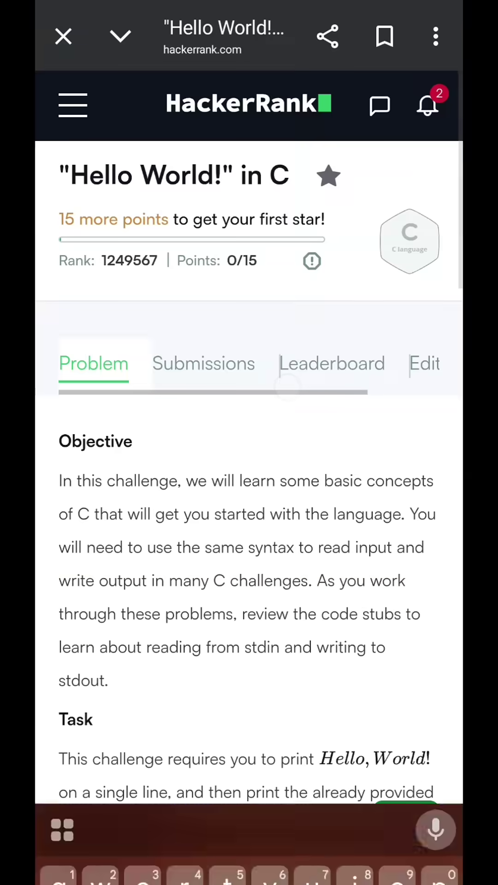
scroll(347, 344, "down", 10)
scroll(249, 443, "down", 8)
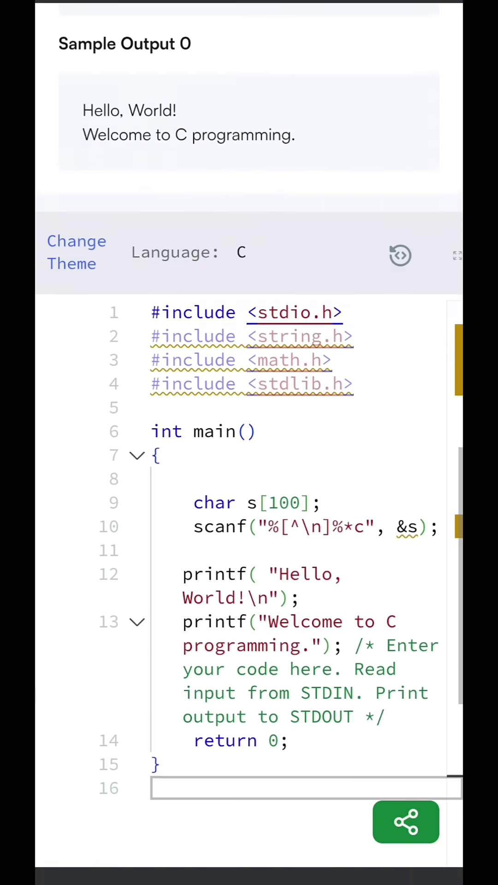
scroll(249, 443, "down", 5)
scroll(249, 443, "down", 8)
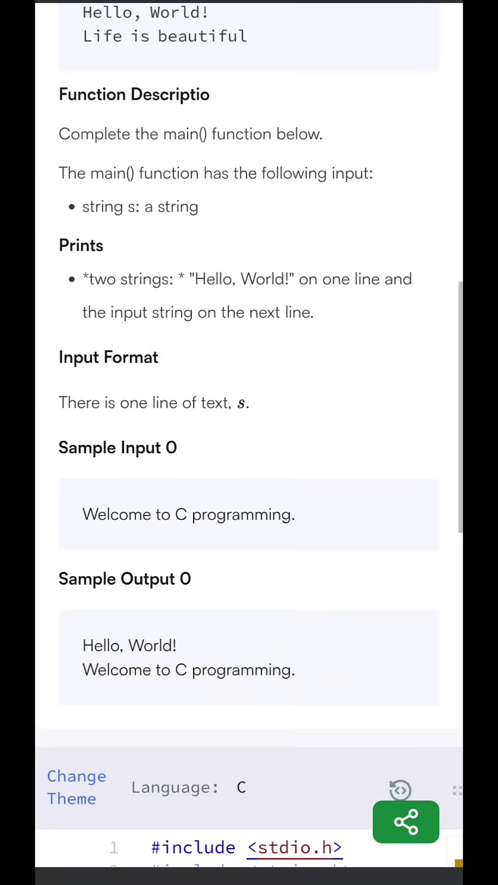
scroll(250, 442, "down", 3)
scroll(249, 442, "down", 7)
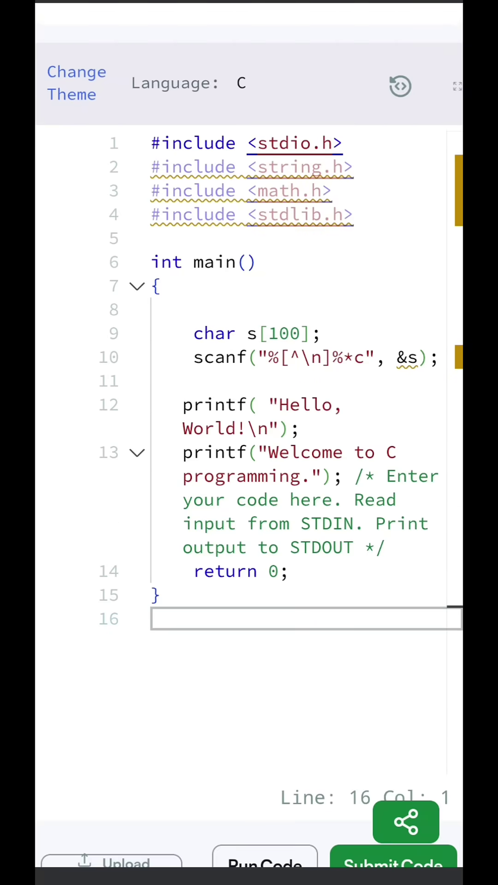
left_click(192, 407)
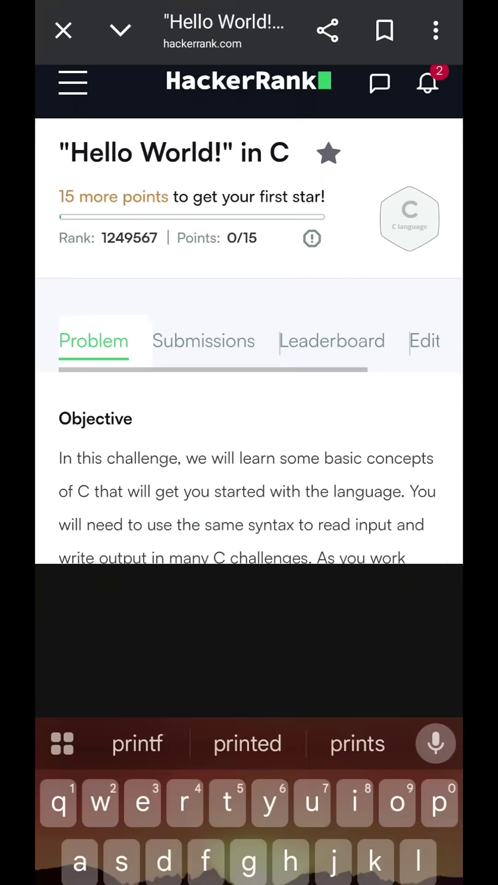
scroll(336, 306, "down", 10)
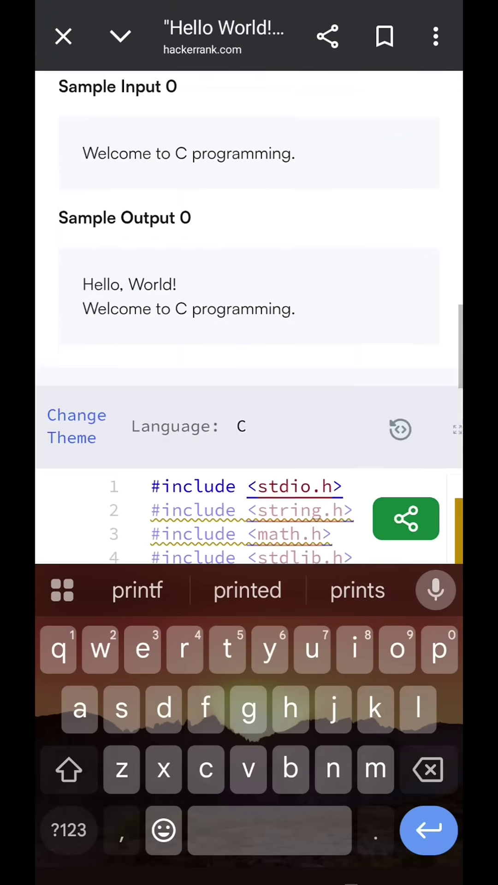
scroll(327, 347, "down", 5)
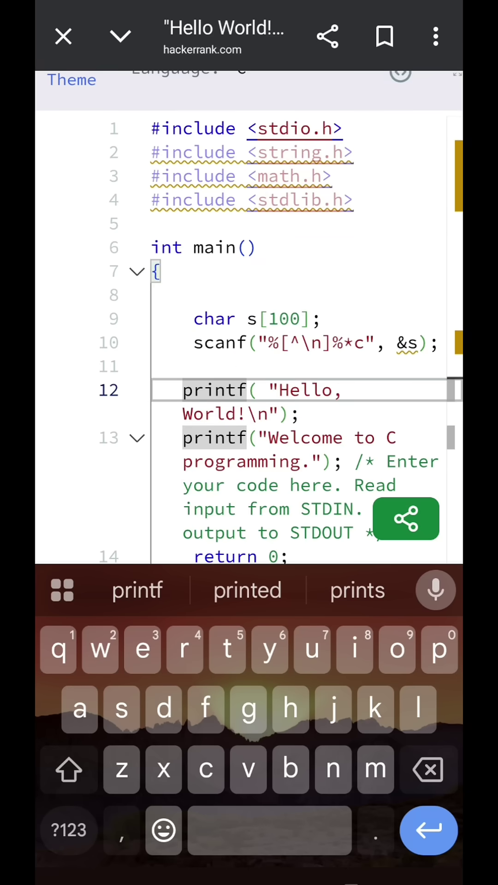
left_click(348, 374)
left_click(333, 508)
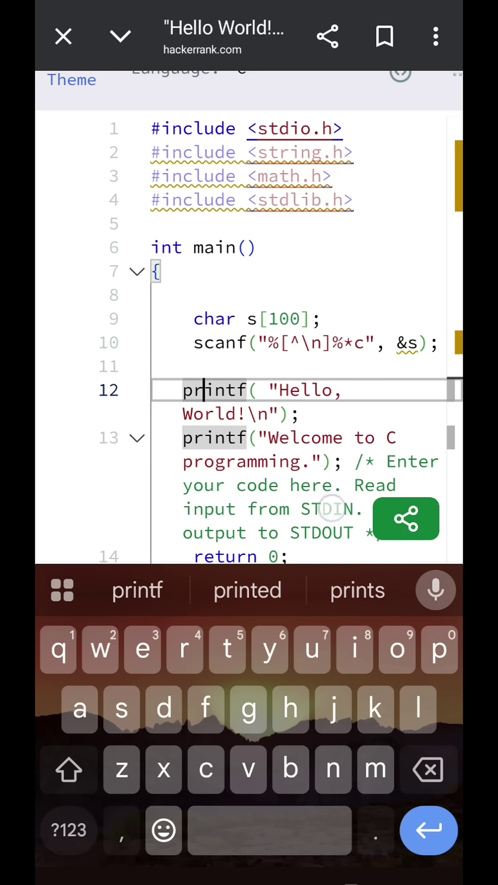
left_click(381, 387)
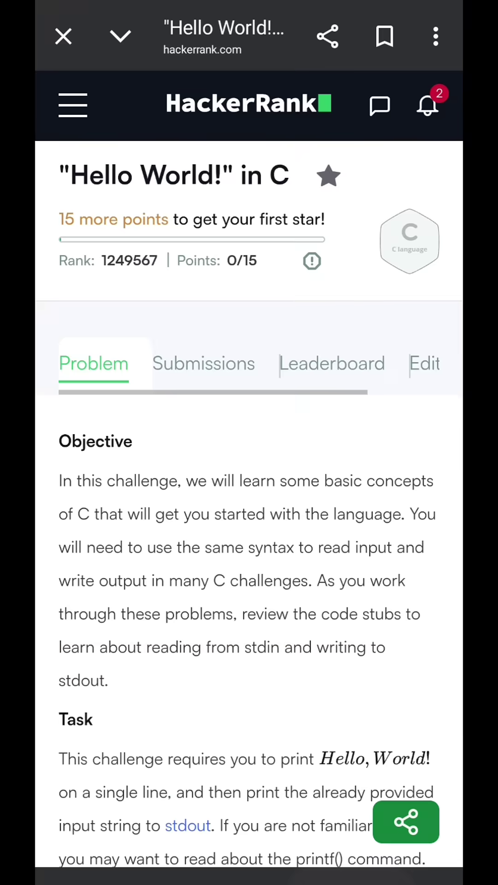
scroll(249, 484, "down", 15)
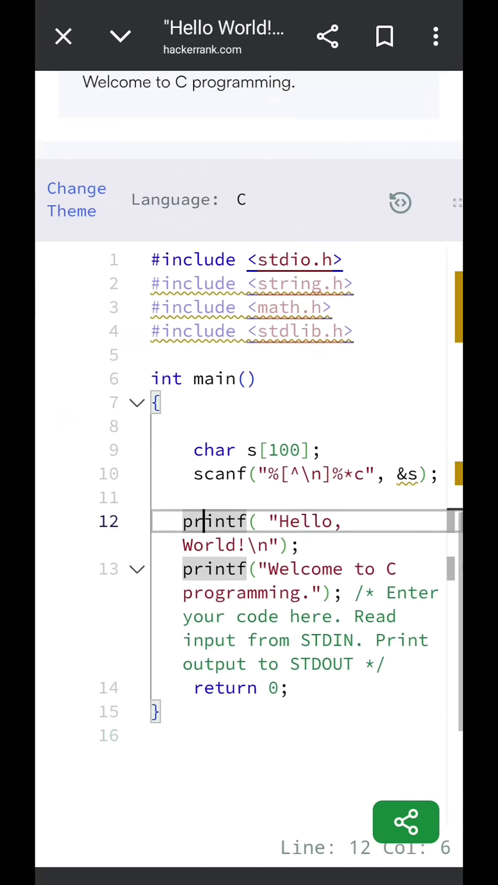
left_click(395, 395)
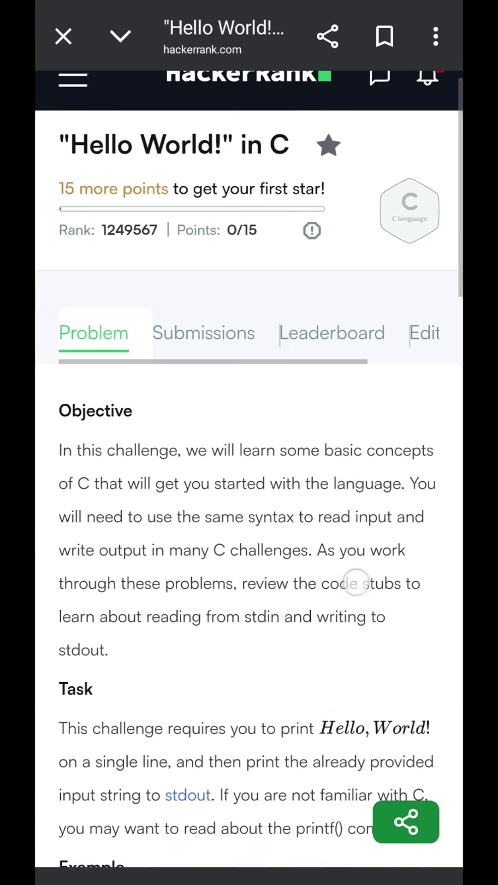
scroll(249, 484, "down", 10)
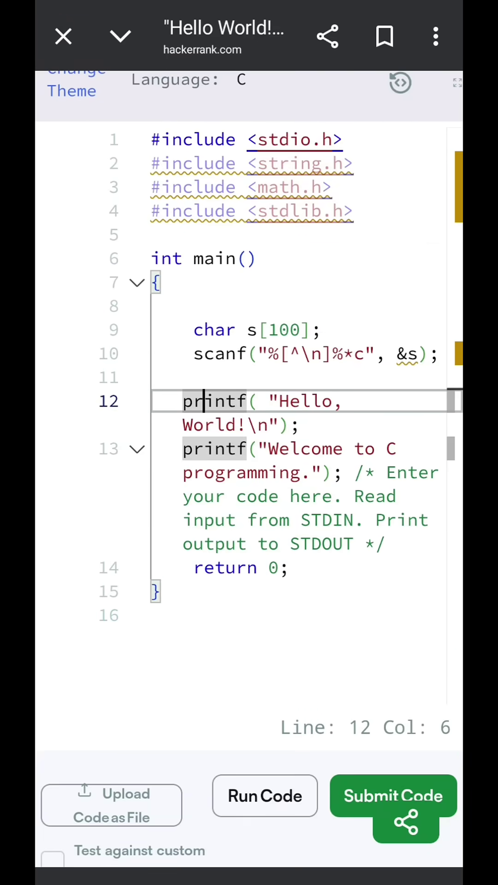
scroll(285, 830, "down", 2)
Run the Hello World solution against Sample Test case 0
left_click(283, 769)
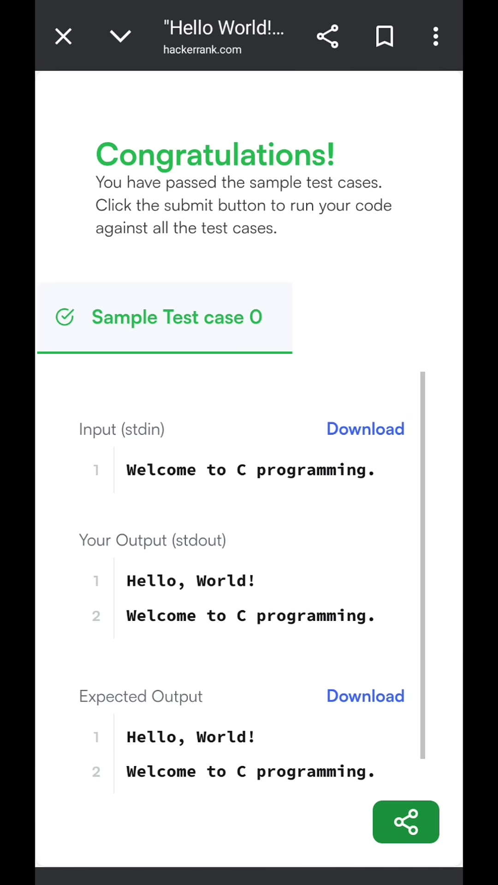
scroll(349, 474, "up", 5)
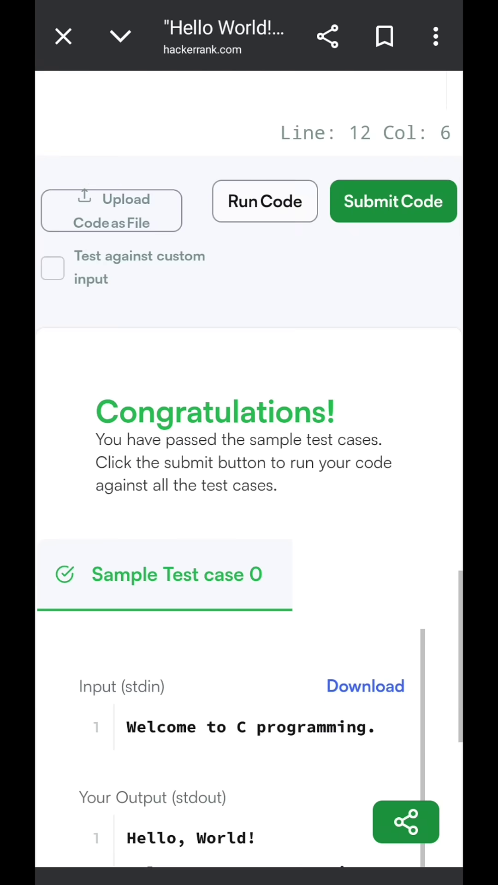
scroll(364, 524, "up", 4)
scroll(351, 538, "up", 15)
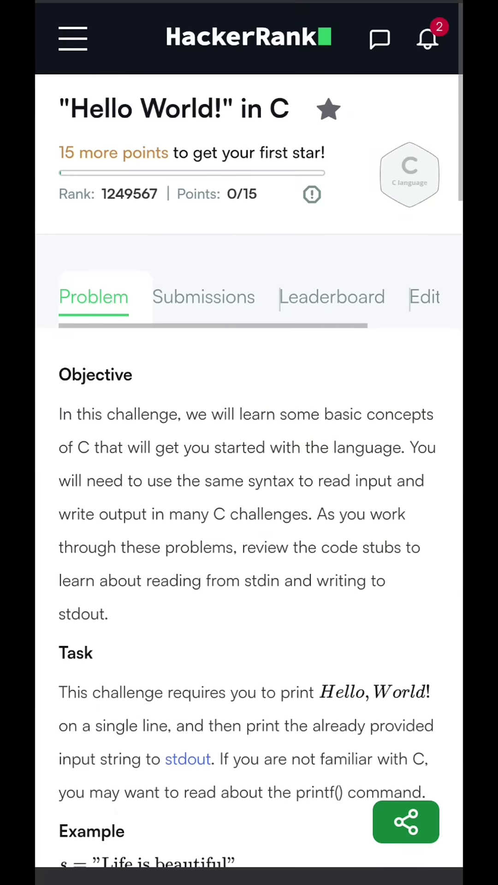
scroll(424, 311, "down", 4)
scroll(249, 442, "down", 15)
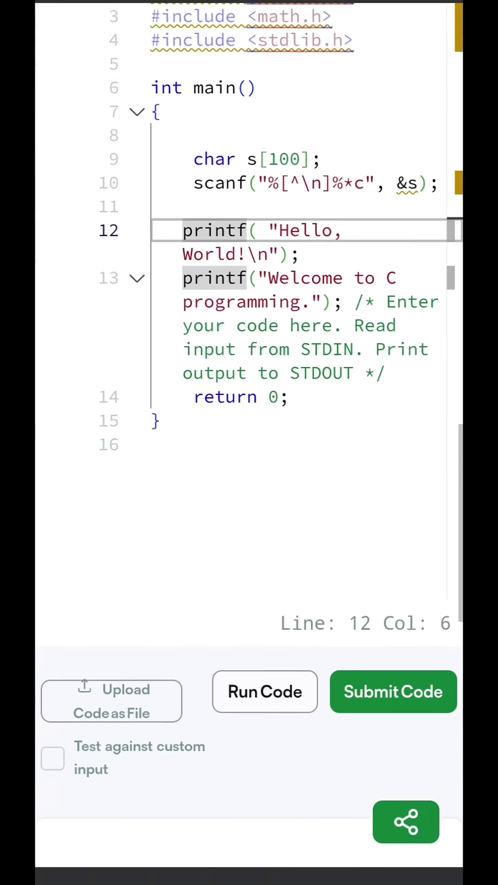
Submit the Hello World solution for full grading
left_click(421, 617)
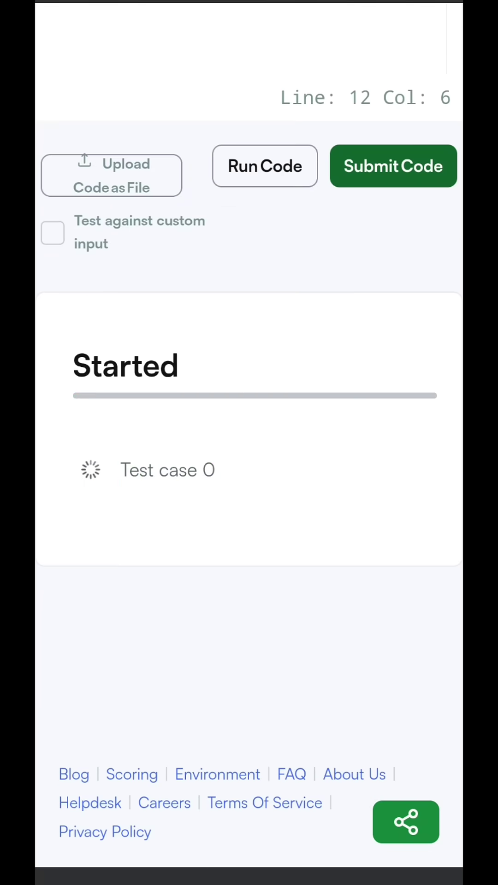